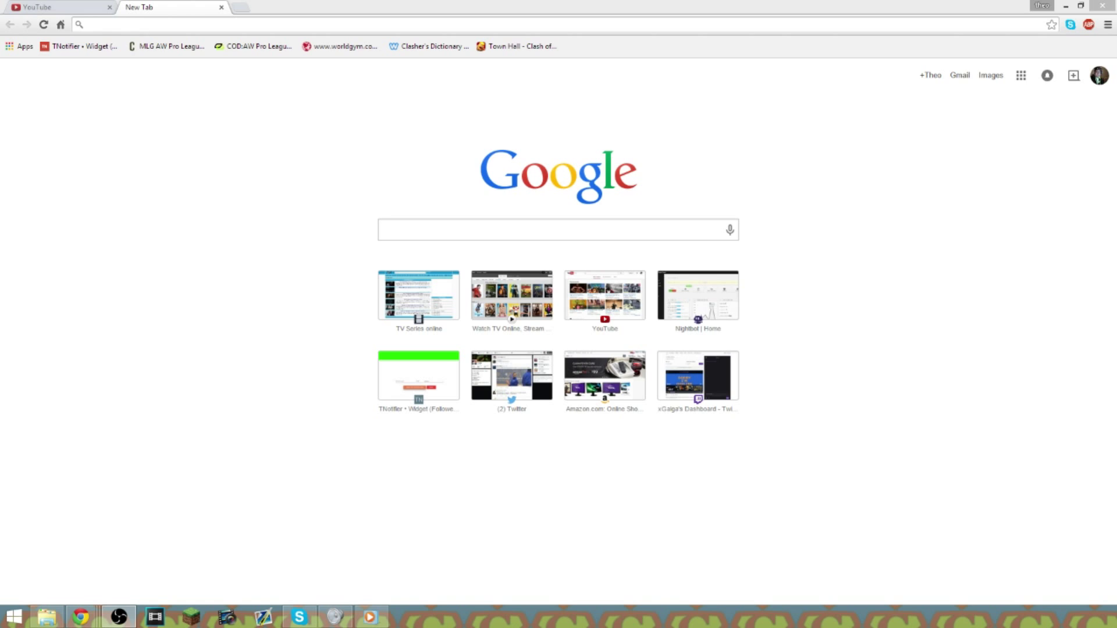
- Go to the Reflector page on airsquirrels.com and browse its features and $12.99 price
left_click(389, 26)
type("reflector/")
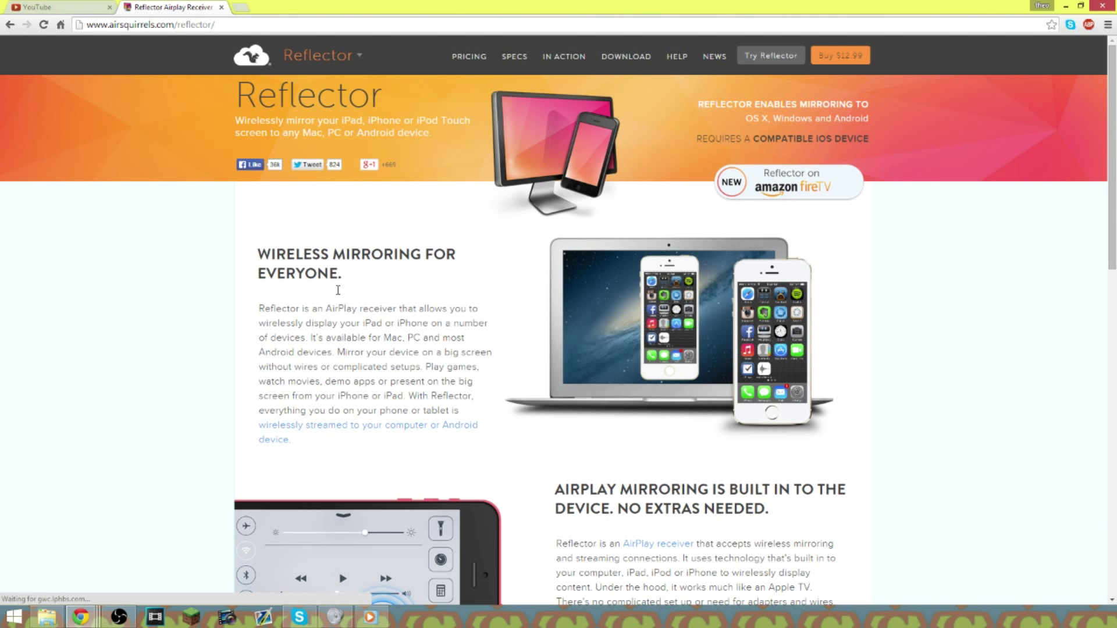
scroll(656, 350, "down", 1)
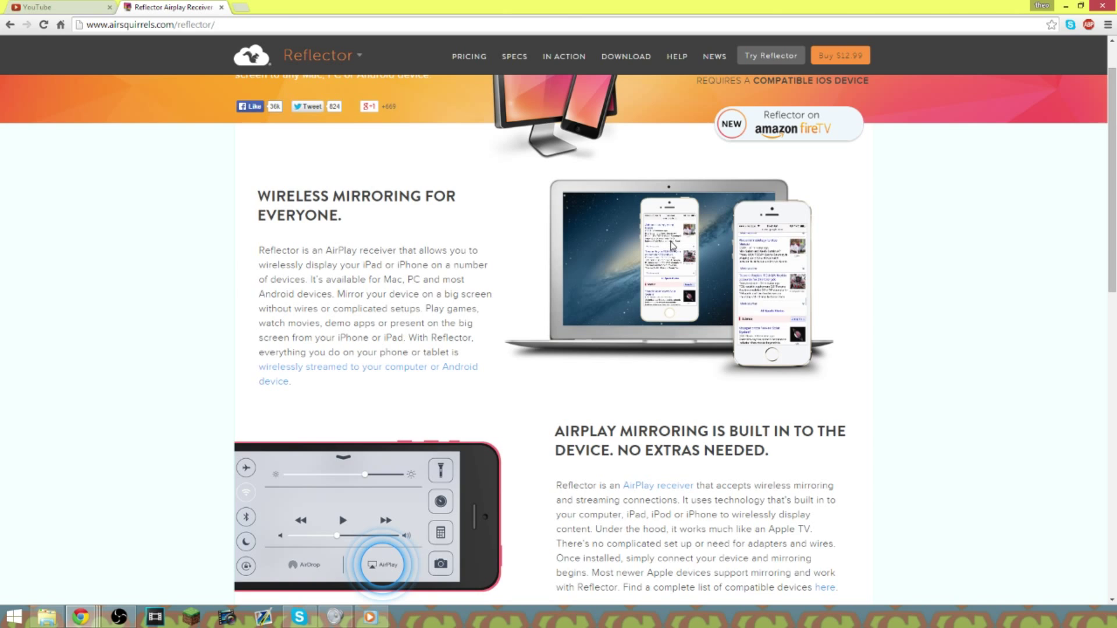
scroll(669, 367, "down", 5)
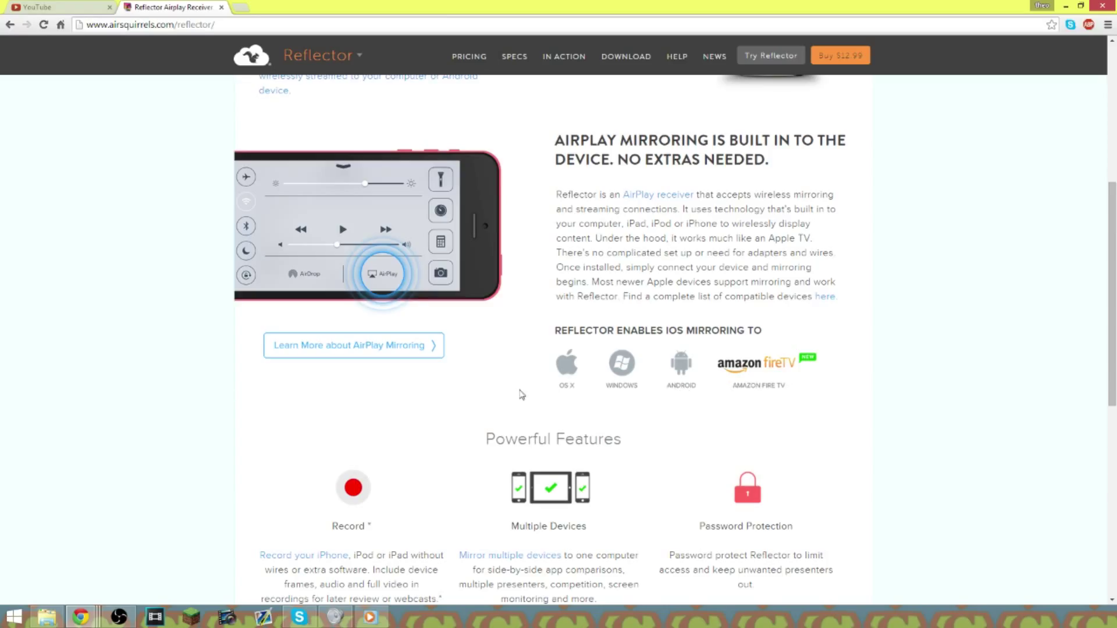
scroll(597, 469, "down", 3)
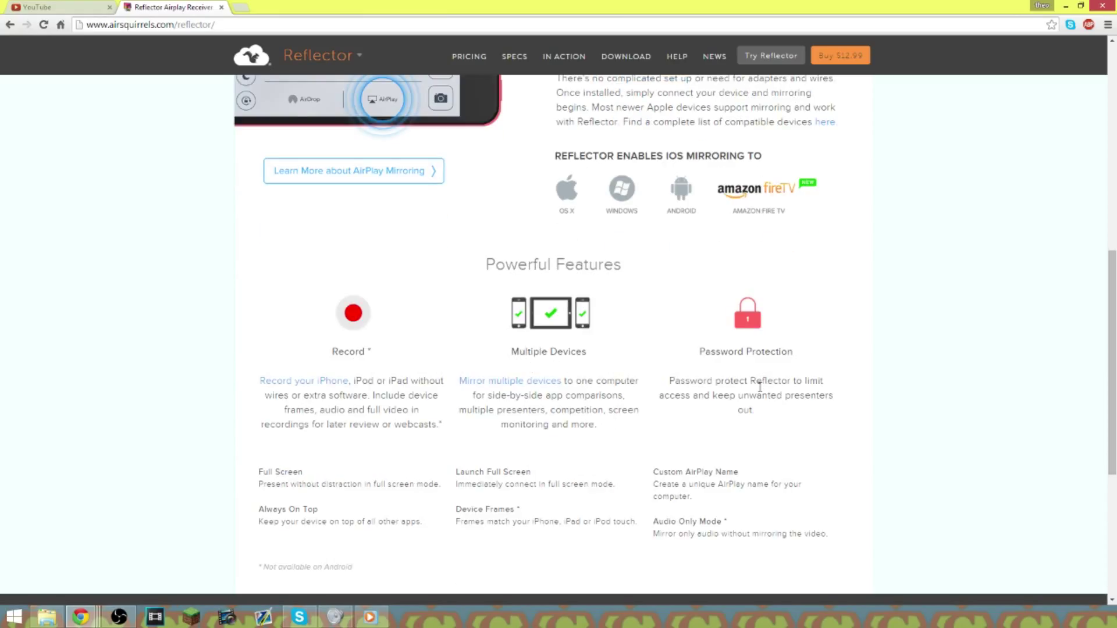
scroll(639, 452, "down", 5)
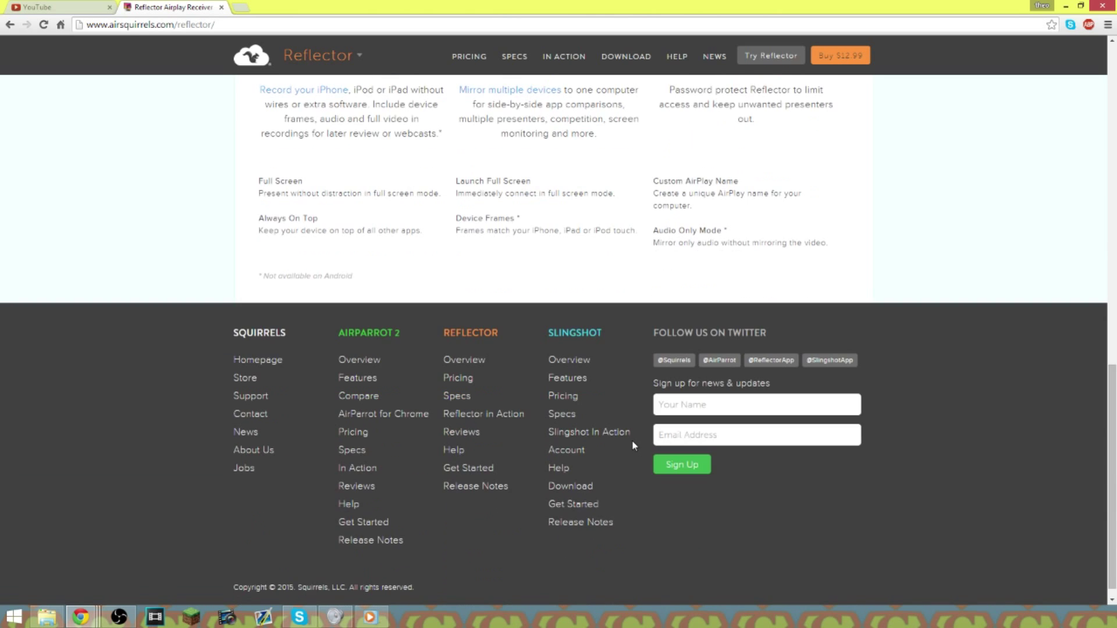
scroll(635, 442, "up", 15)
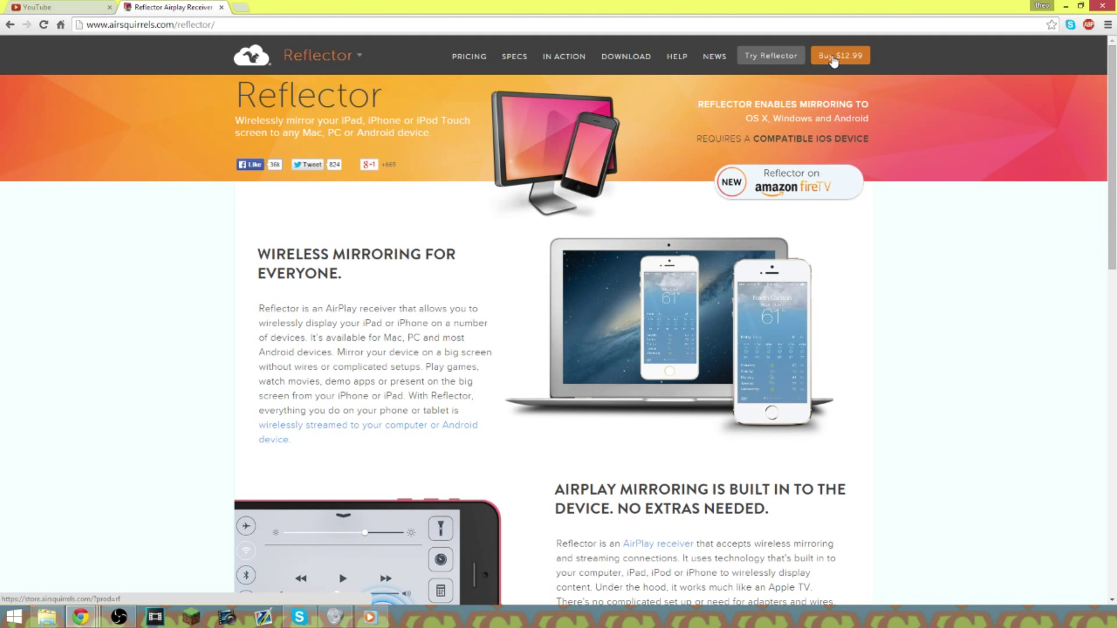
- Download the Reflector Windows (64-Bit) trial from the Try Reflector page
left_click(778, 61)
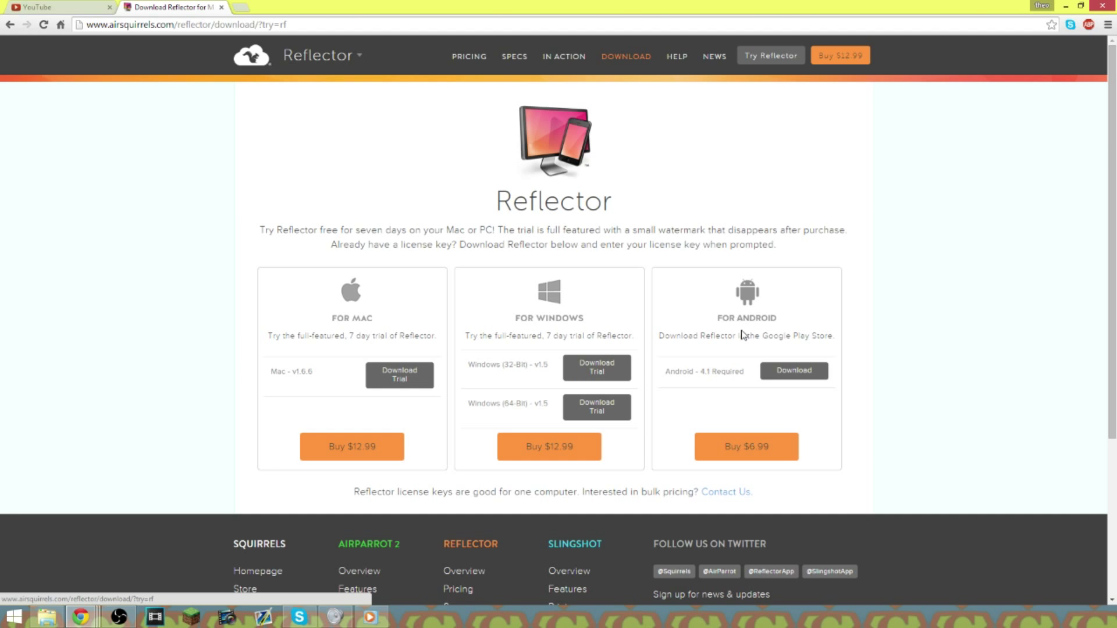
left_click(598, 373)
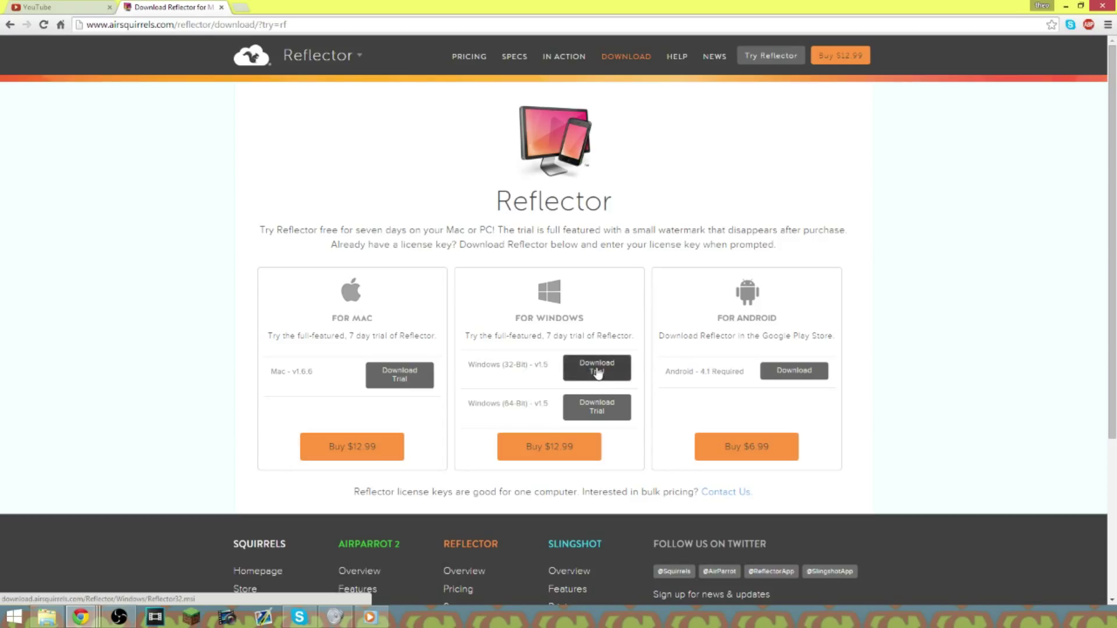
left_click(614, 406)
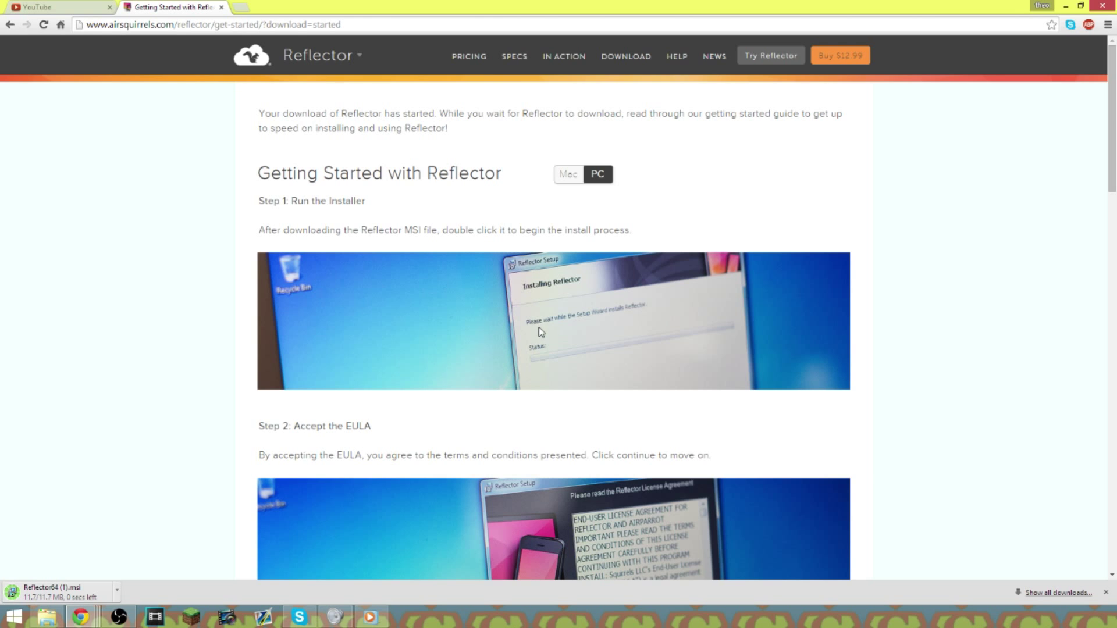
scroll(539, 327, "down", 10)
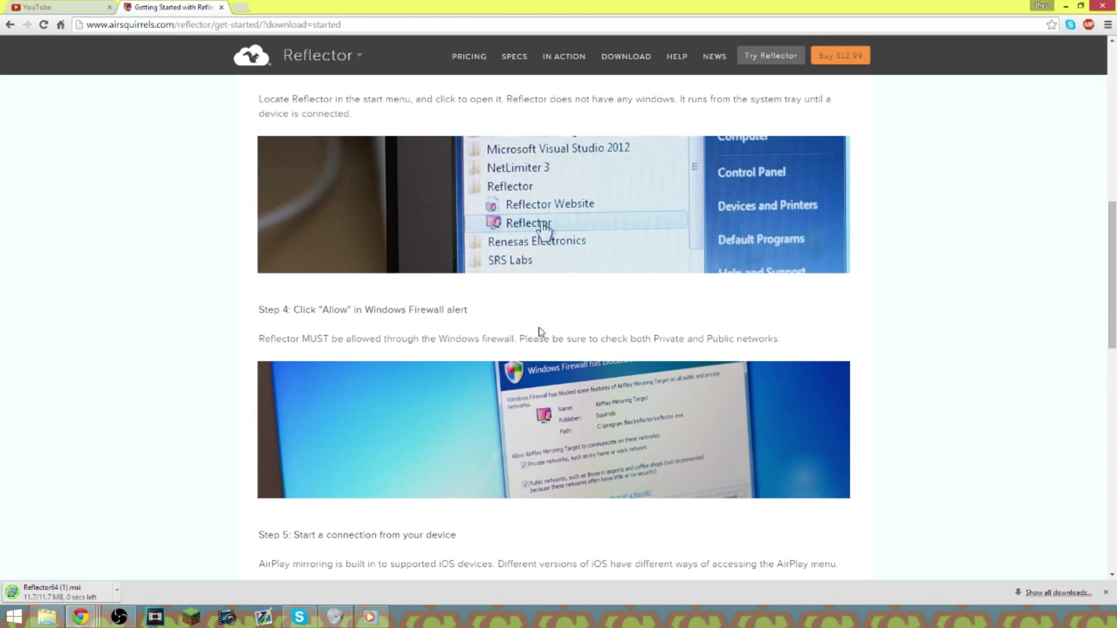
scroll(540, 331, "down", 7)
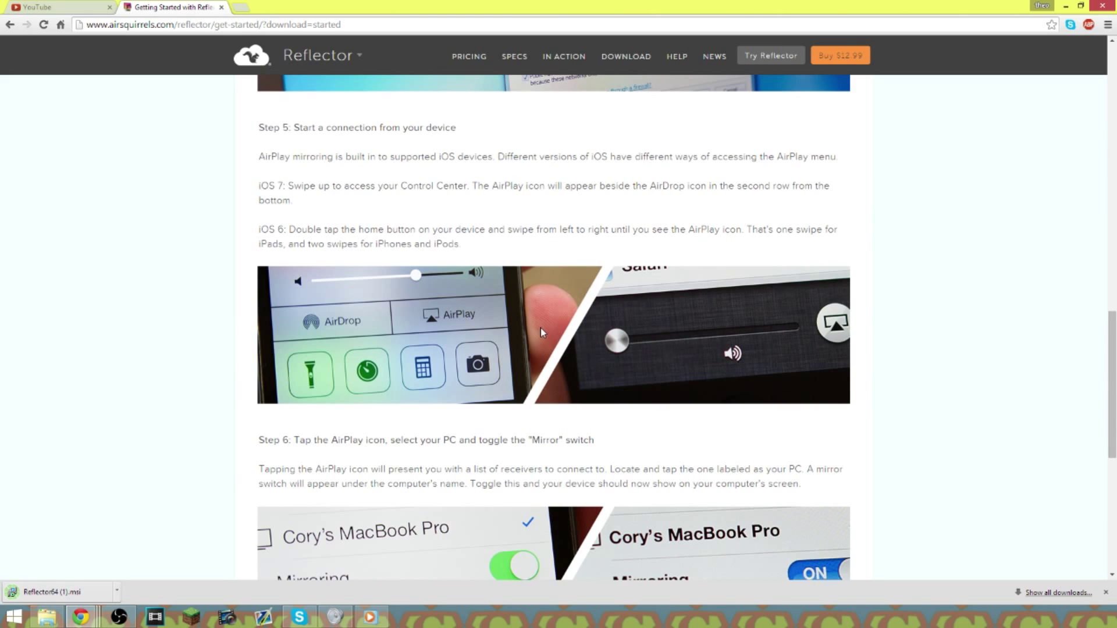
scroll(540, 331, "down", 3)
scroll(553, 342, "up", 1)
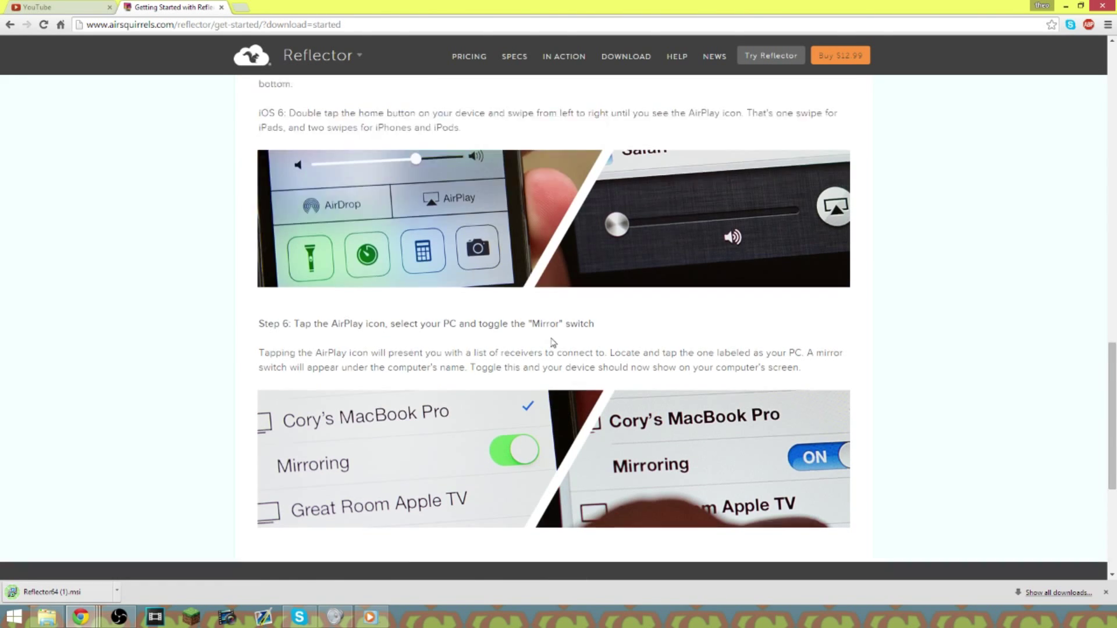
scroll(553, 342, "up", 15)
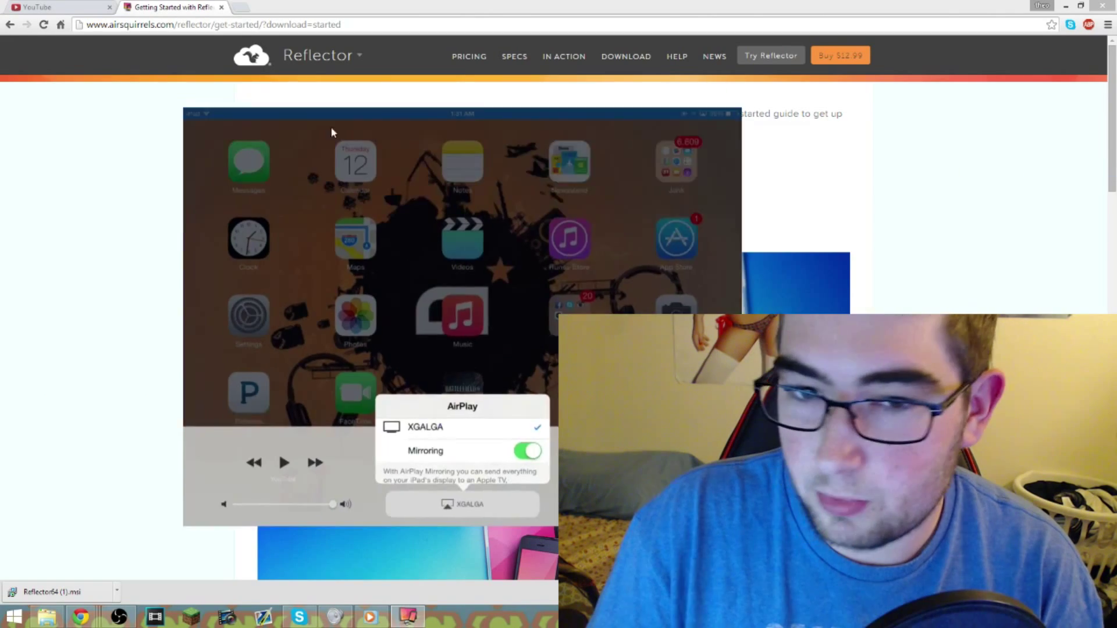
- Move the mirrored iPad window to the upper left of the screen
left_click_drag(332, 129, 130, 58)
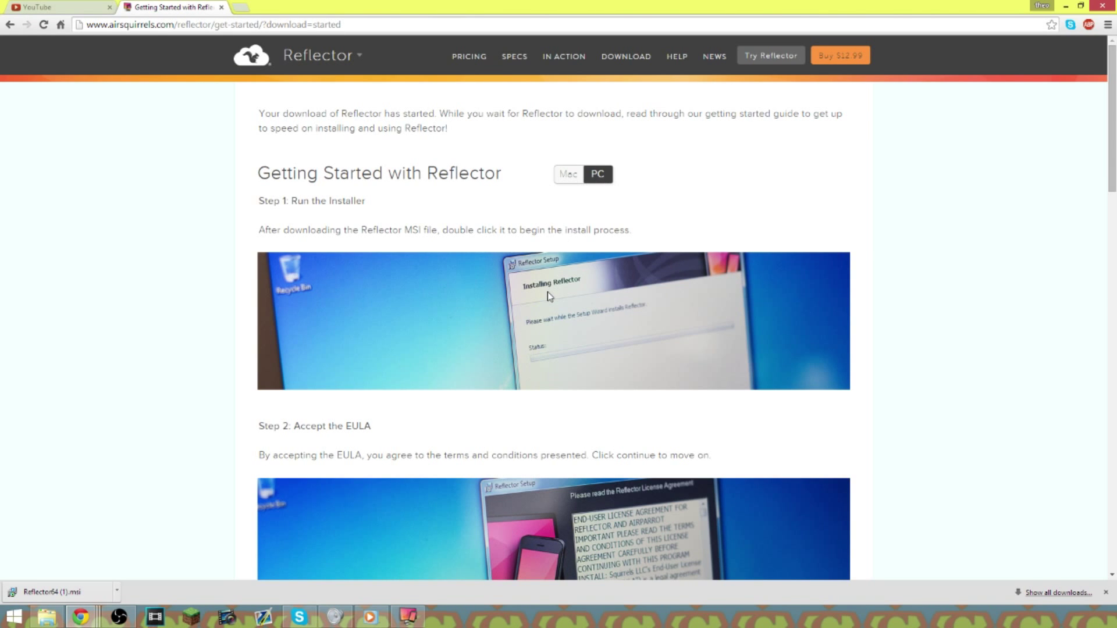
- Read through Reflector's Get Started setup steps for PC
scroll(547, 293, "down", 3)
scroll(550, 297, "down", 2)
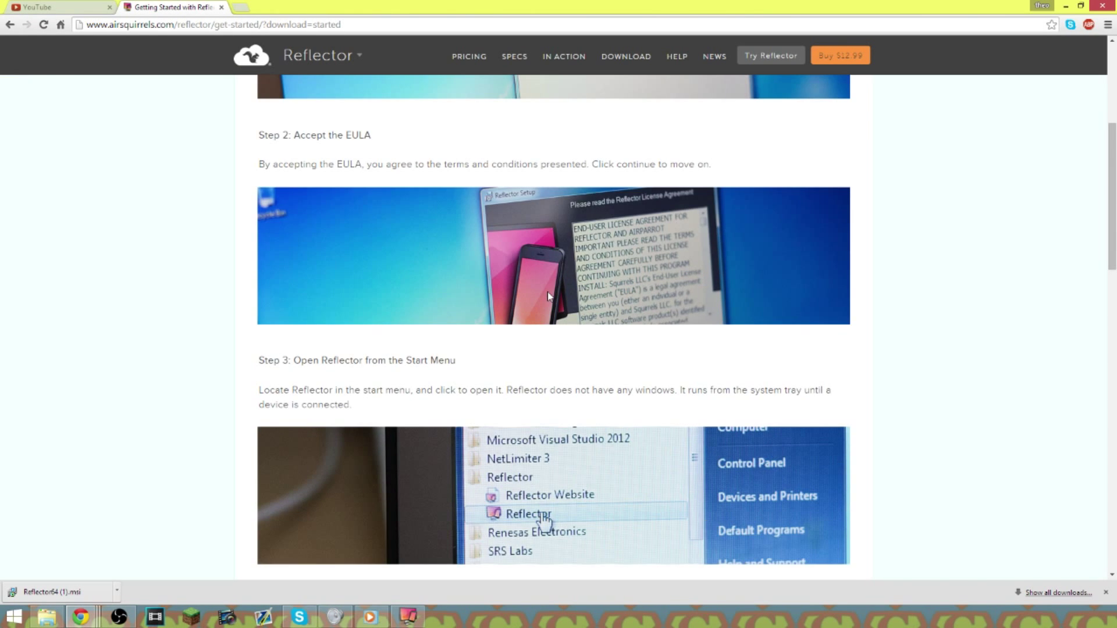
scroll(549, 297, "down", 4)
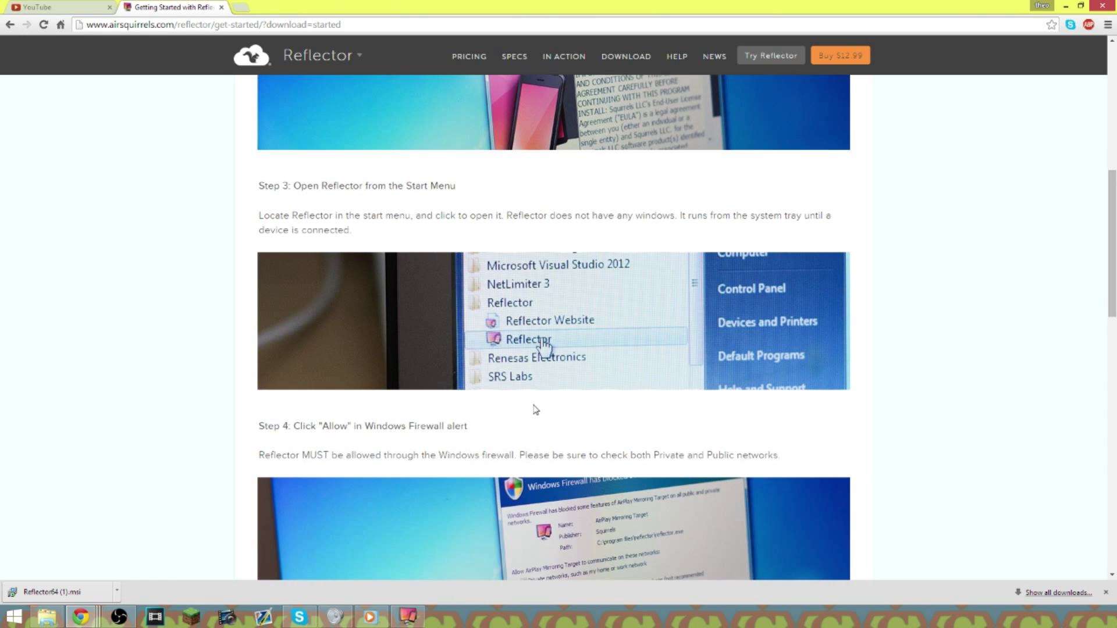
scroll(534, 392, "down", 1)
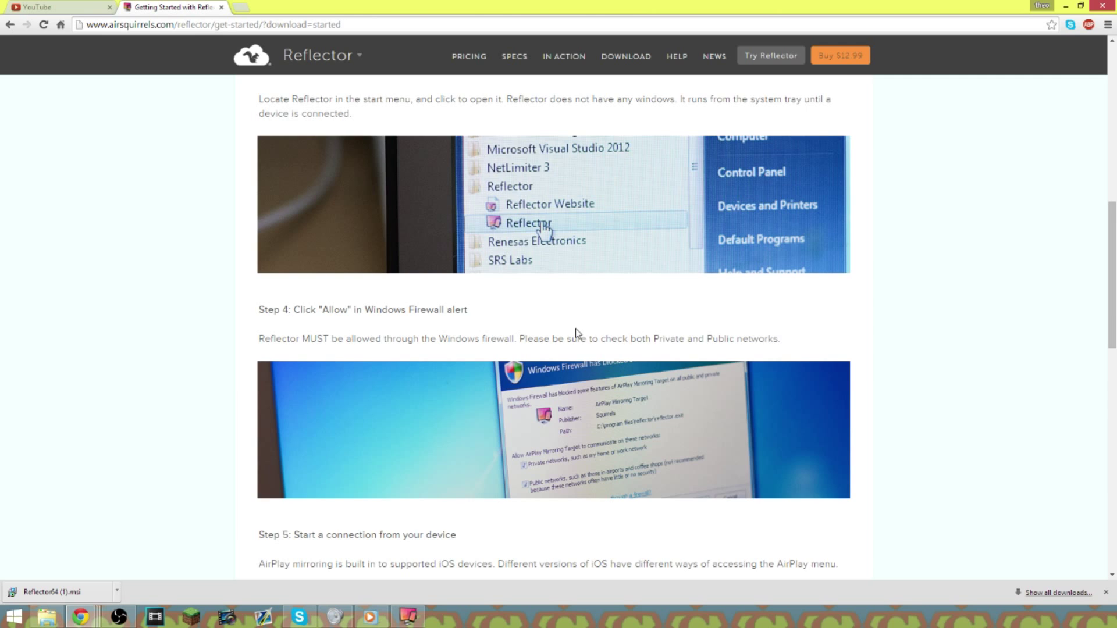
scroll(597, 387, "down", 3)
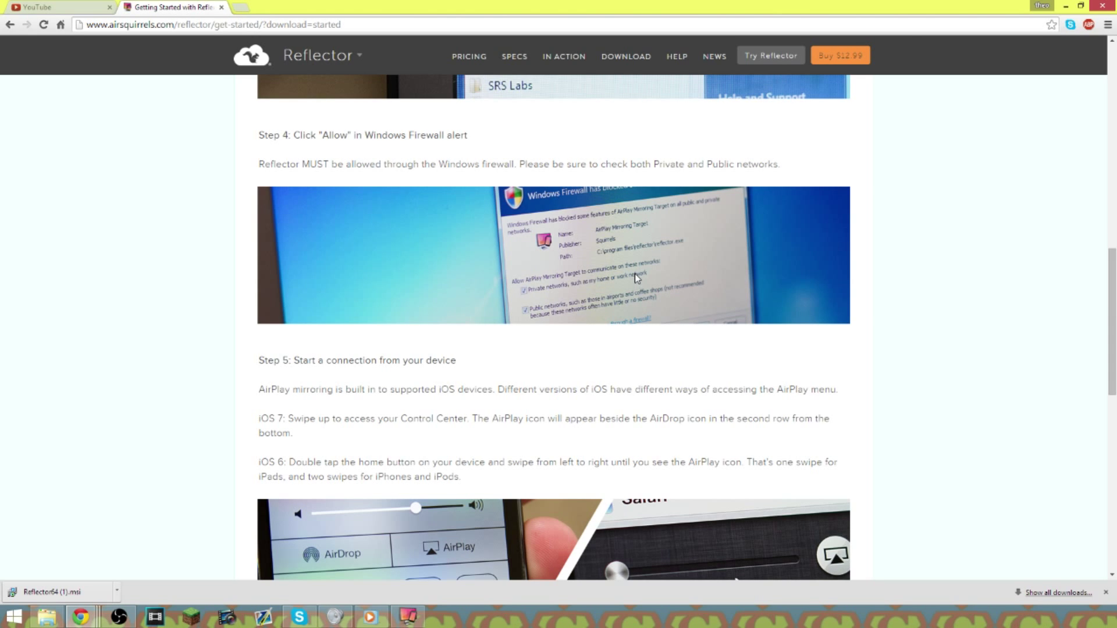
scroll(634, 271, "down", 2)
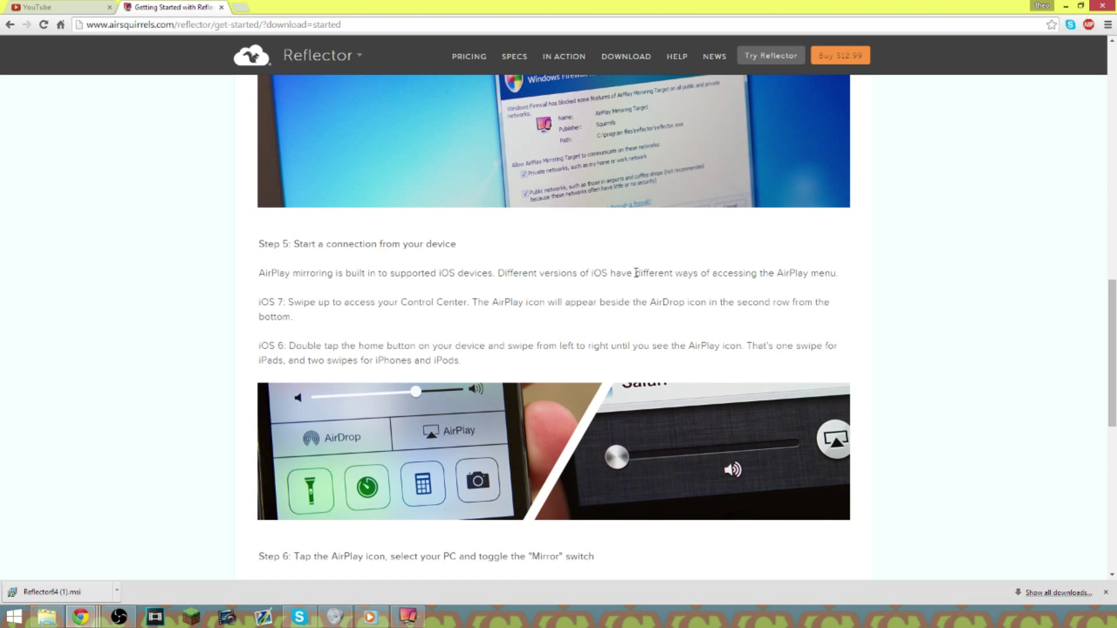
scroll(636, 273, "down", 5)
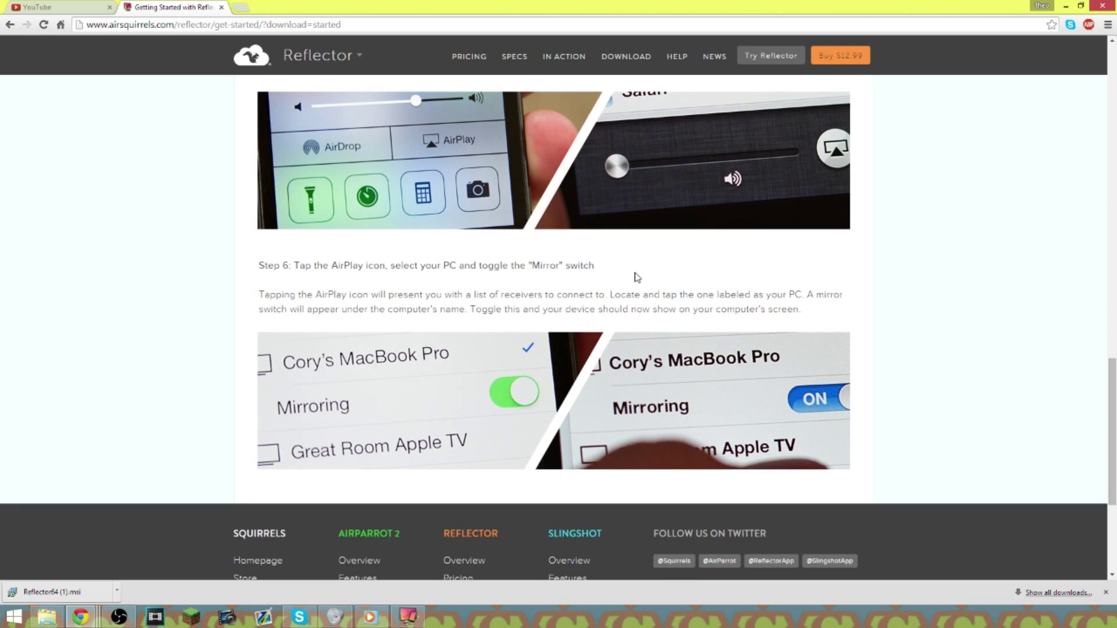
scroll(636, 278, "up", 3)
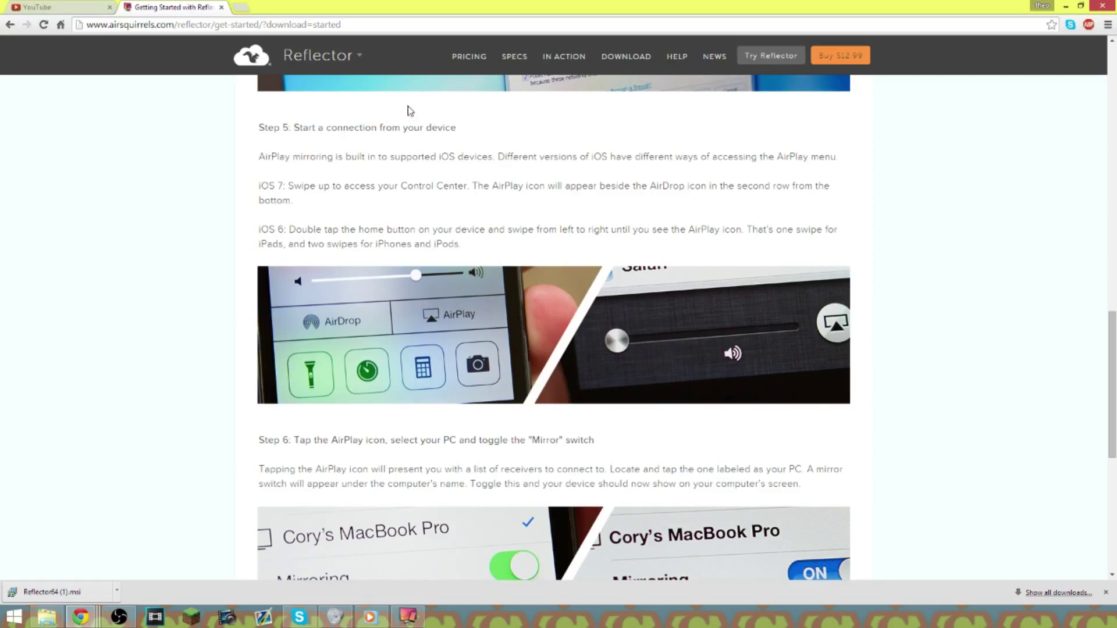
- Go to the Reflector product page from the site header and look it over
left_click(308, 105)
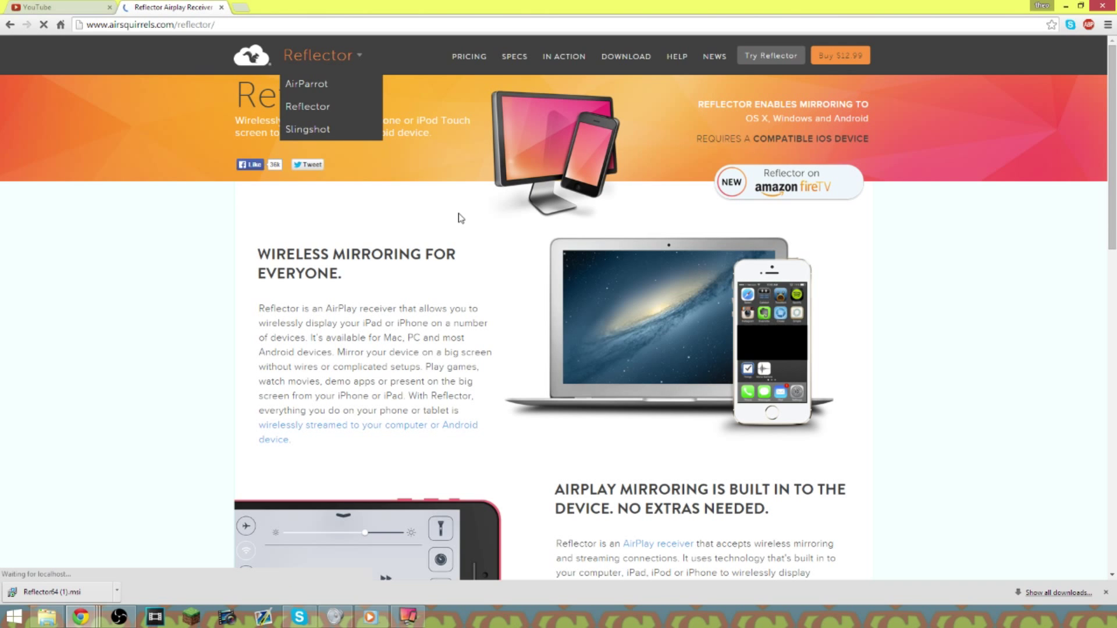
scroll(461, 218, "down", 6)
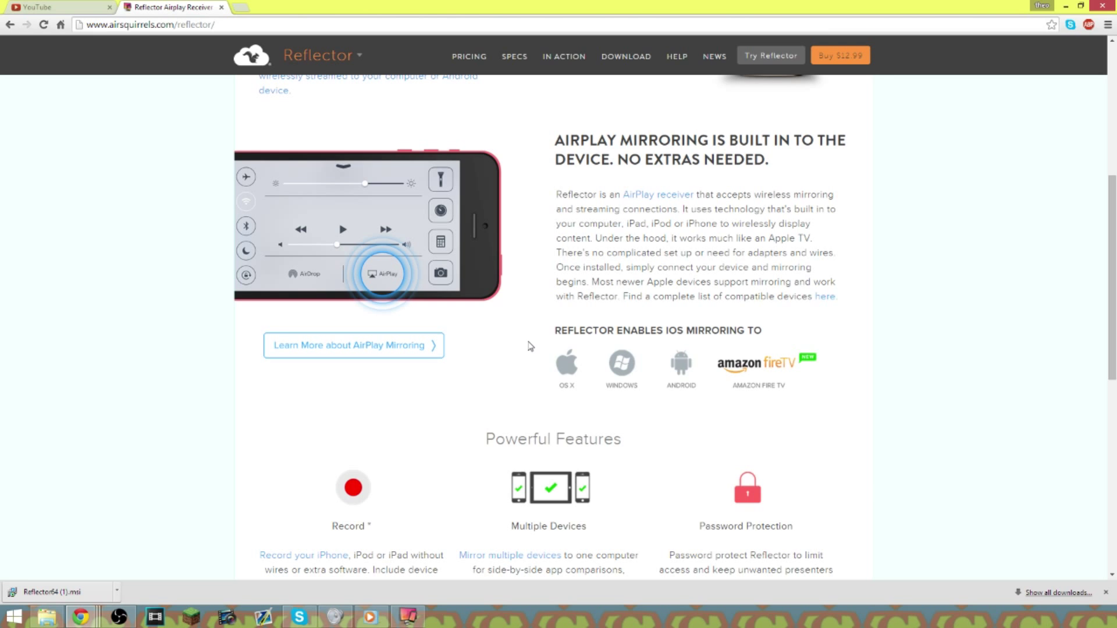
scroll(530, 346, "up", 6)
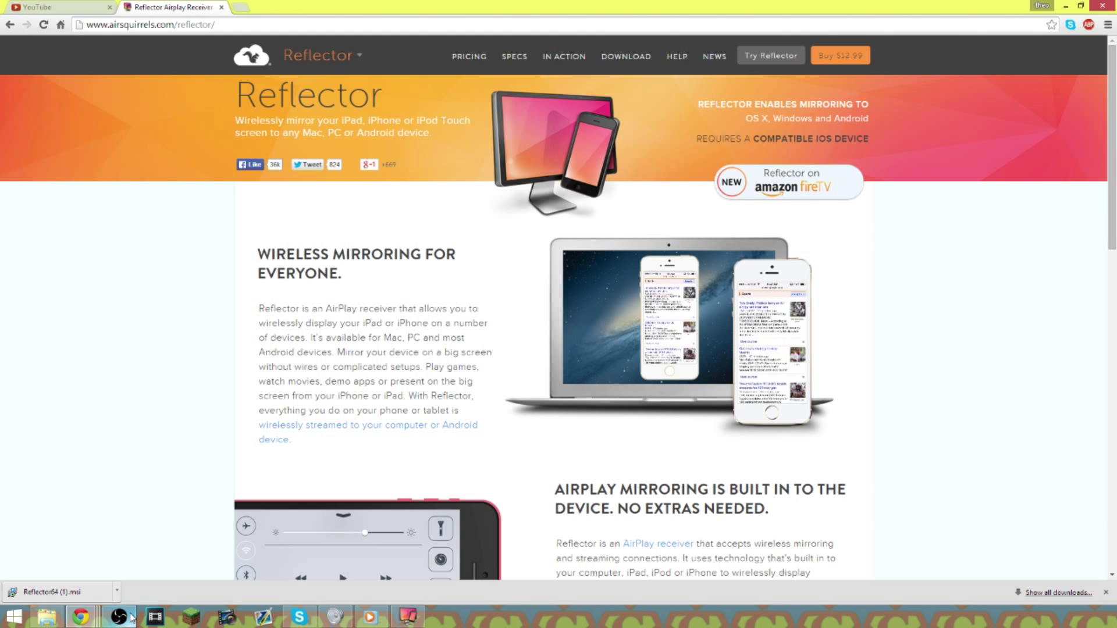
mouse_move(130, 619)
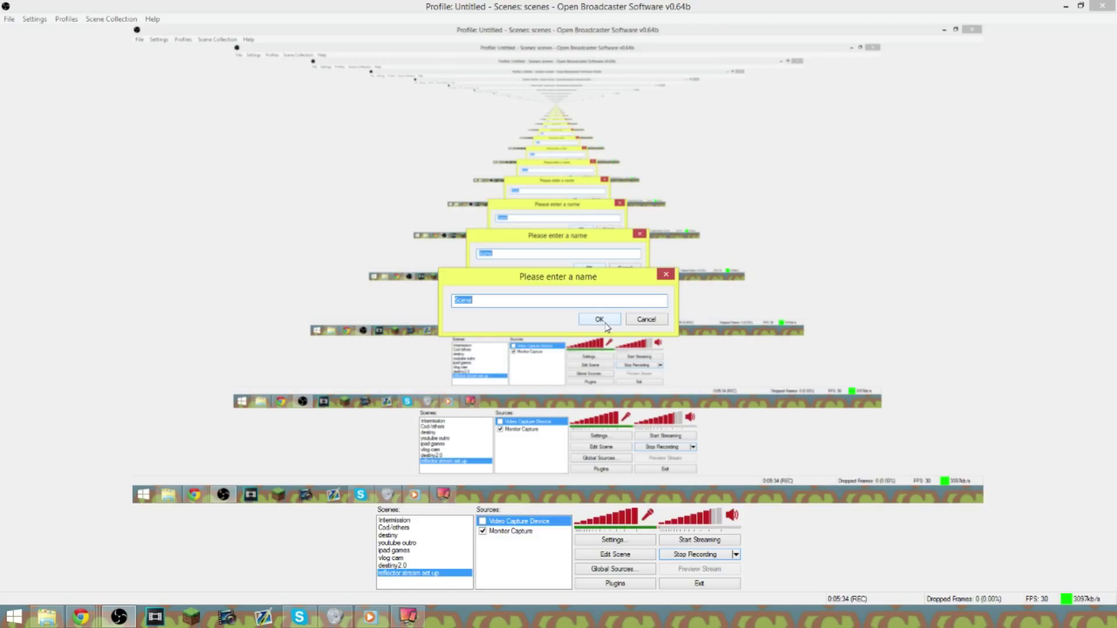
- Name the new scene 'ipad capture'
type("ipad capture")
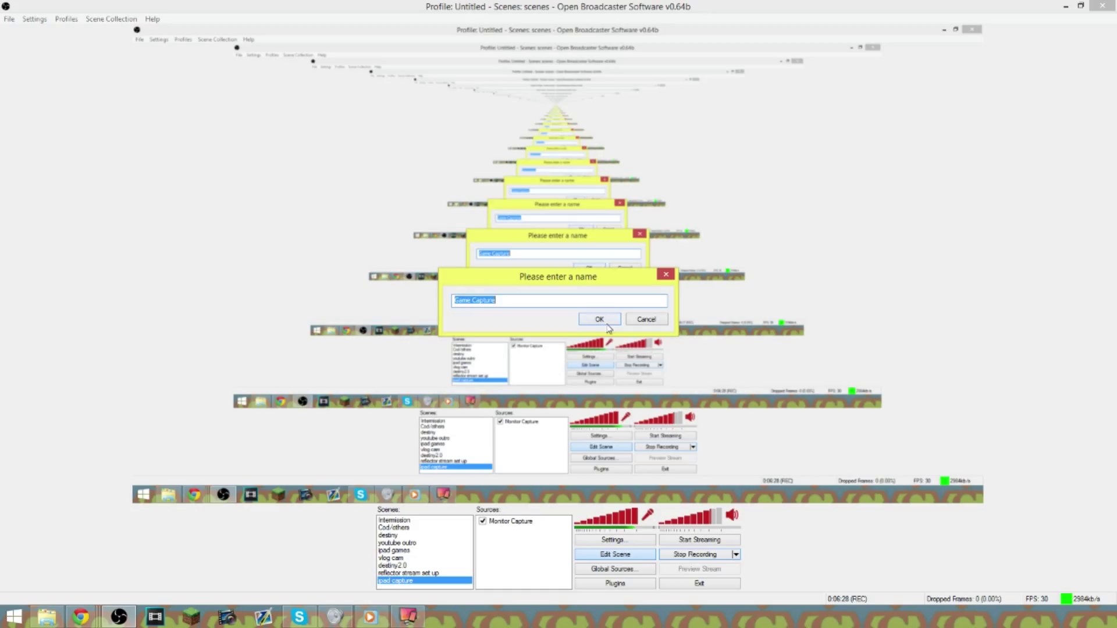
- Add a Game Capture source named 'ipad' capturing the '[Reflector]: Mirroring iPad' window
type("ipad")
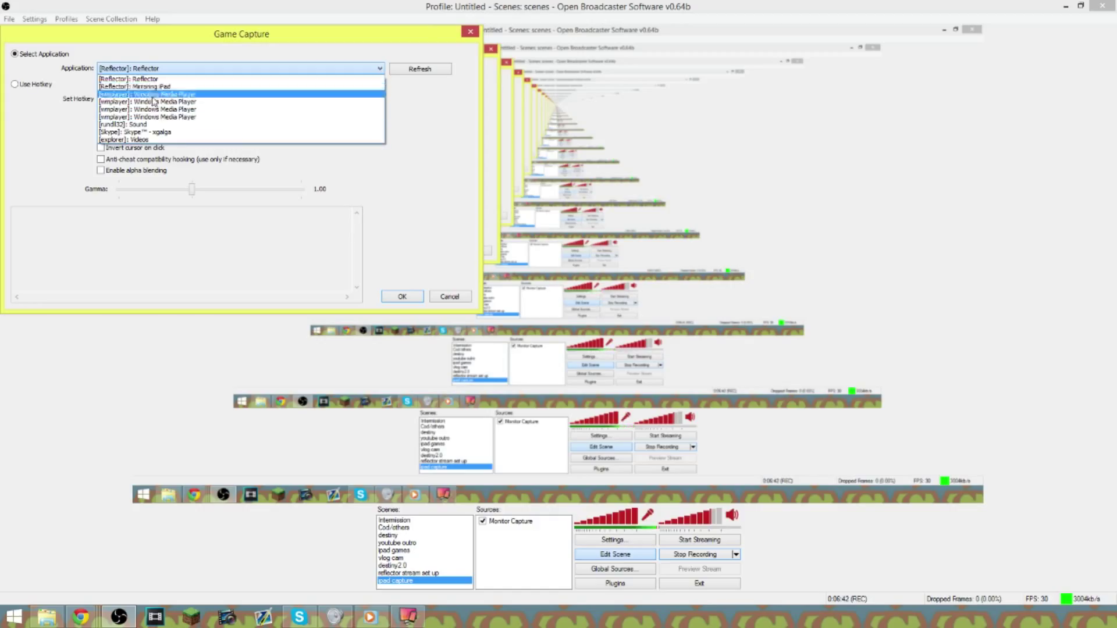
left_click(161, 81)
left_click(170, 70)
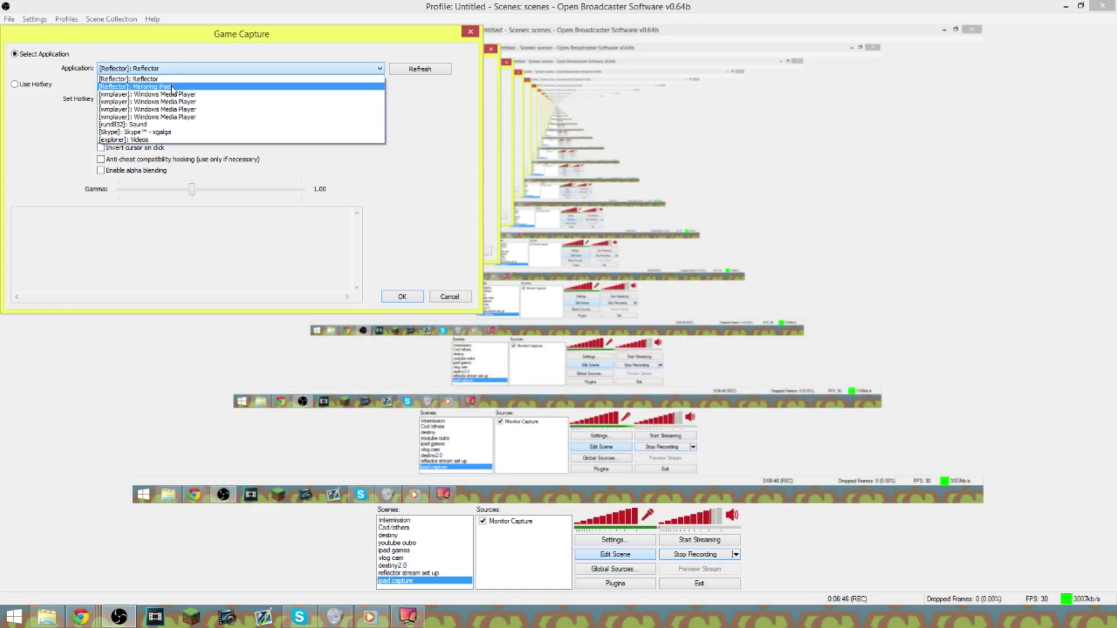
left_click(173, 88)
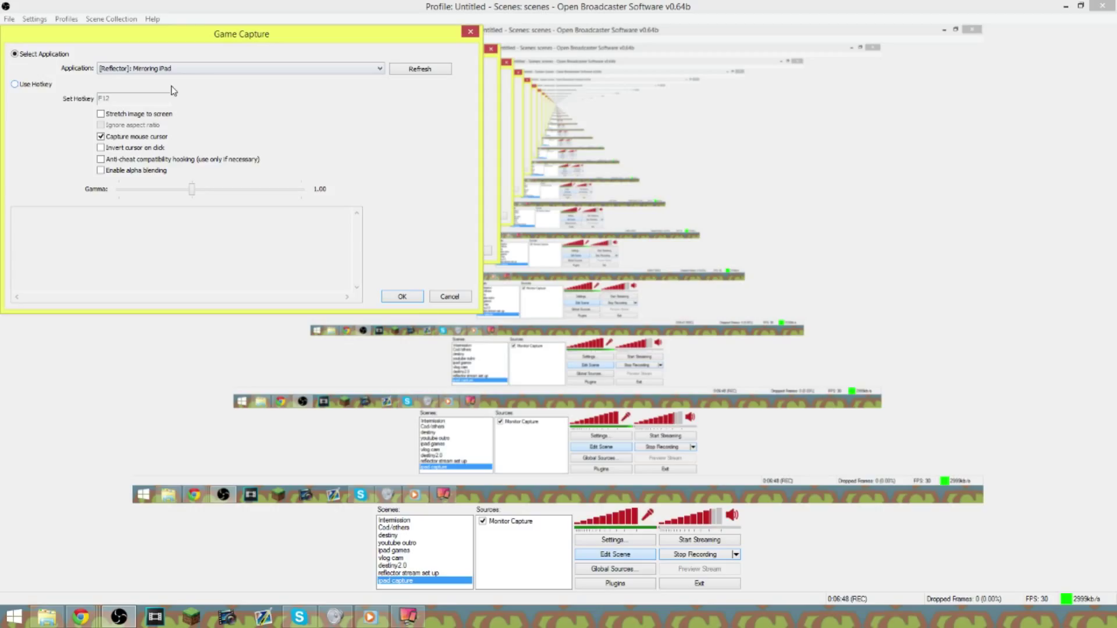
left_click(403, 296)
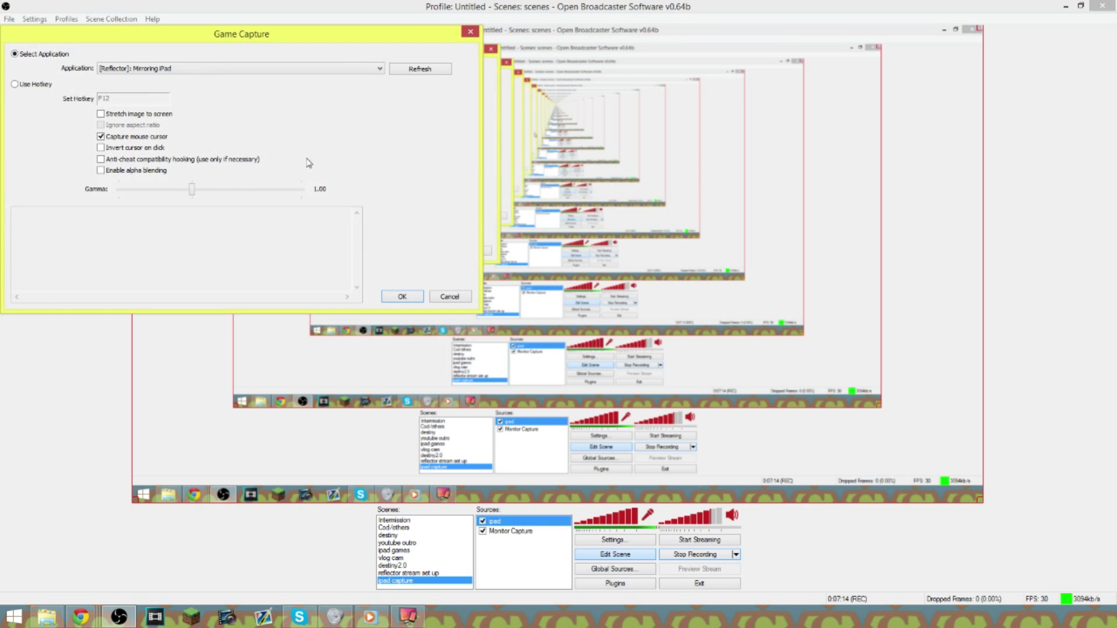
left_click(216, 69)
- Set the ipad source's Application to '[Reflector]: Reflector'
left_click(211, 85)
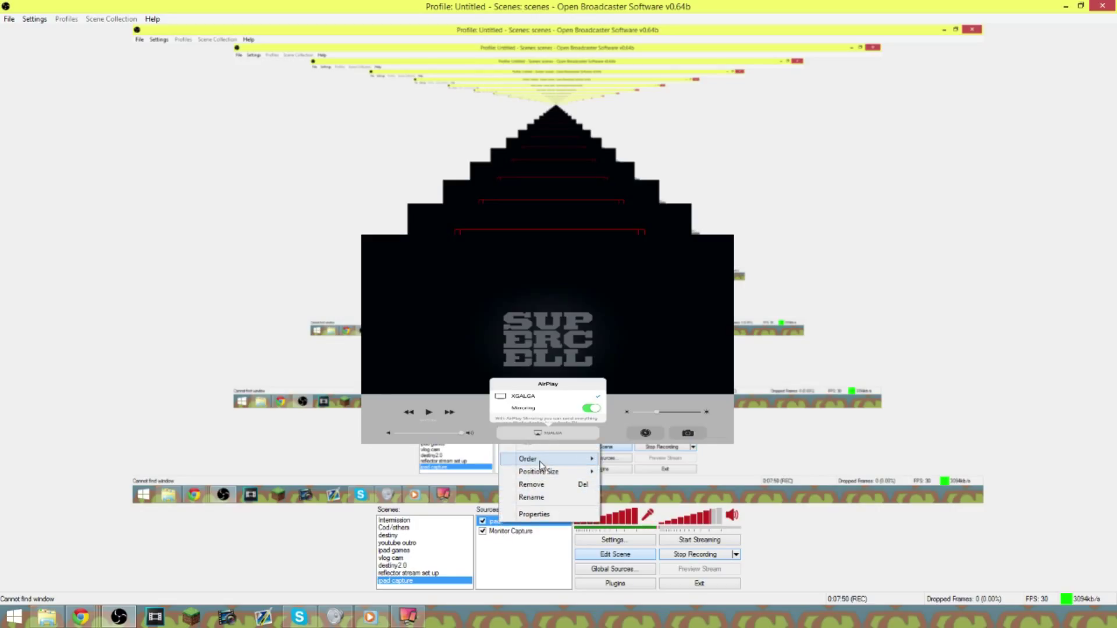
- Bring up the ipad source's Position/Size options
mouse_move(576, 475)
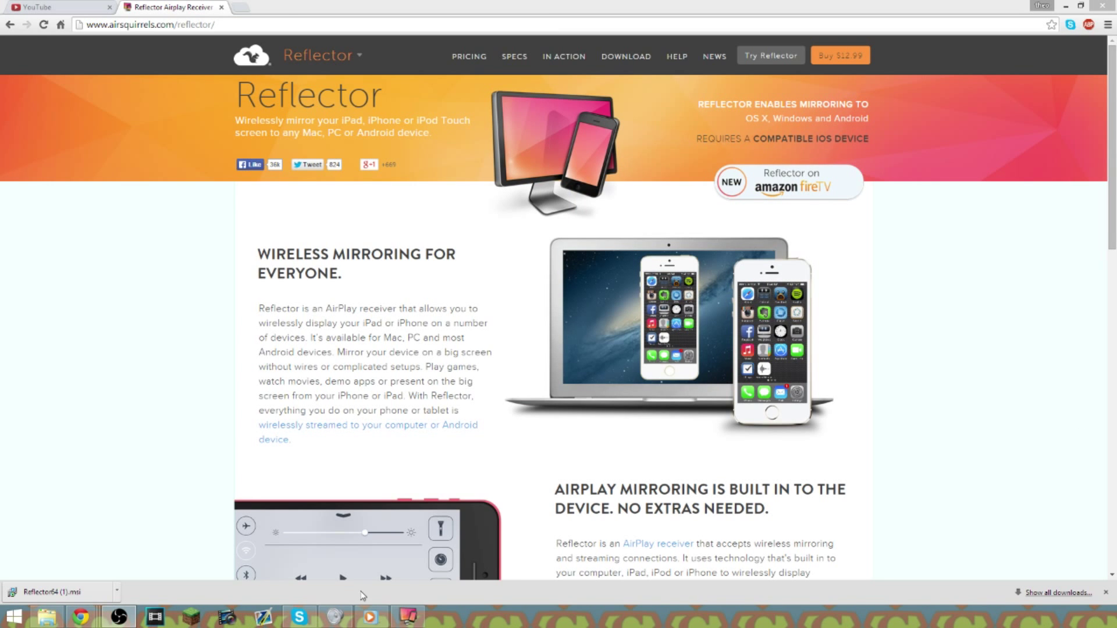
- Play the Clash of Clans recording with webcam overlay maximized, then minimize Windows Media Player
left_click(373, 617)
left_click(541, 496)
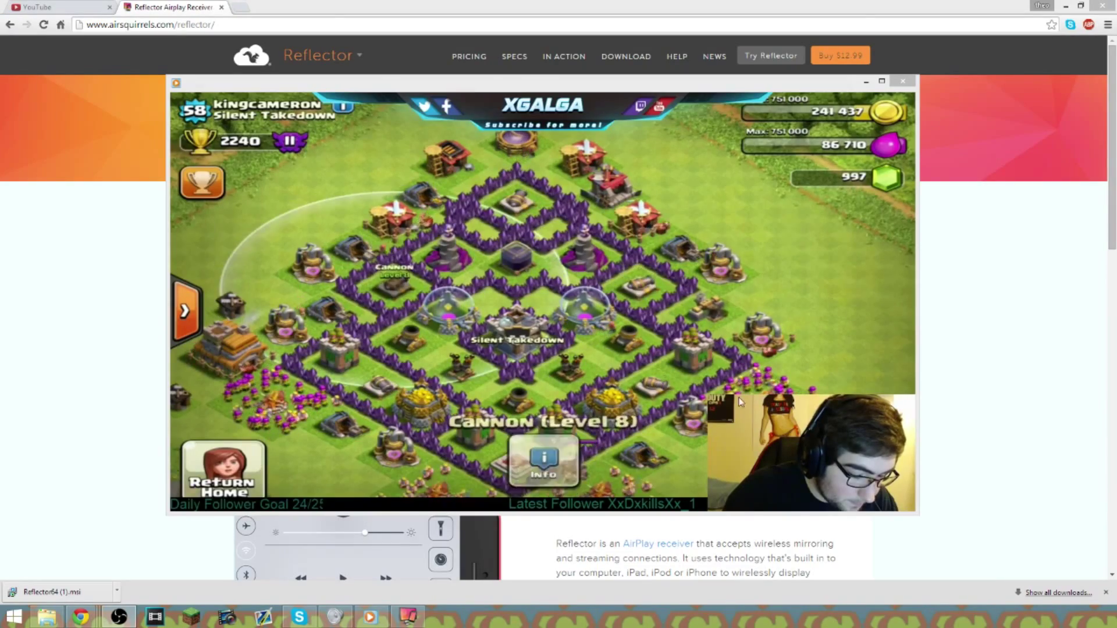
left_click_drag(627, 81, 628, 64)
double_click(628, 64)
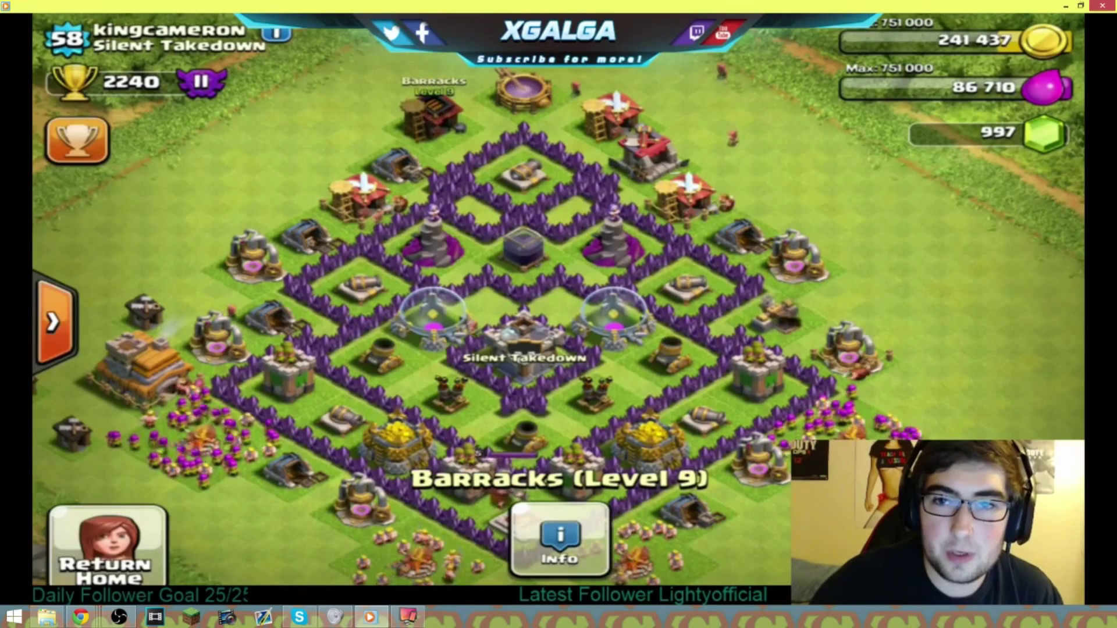
mouse_move(931, 501)
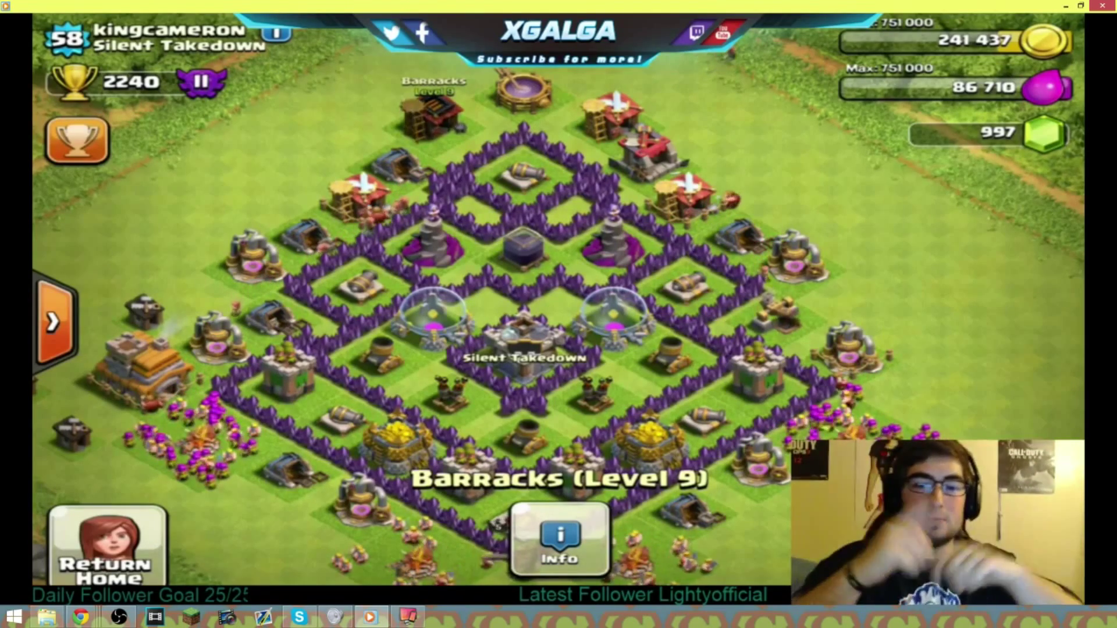
mouse_move(570, 560)
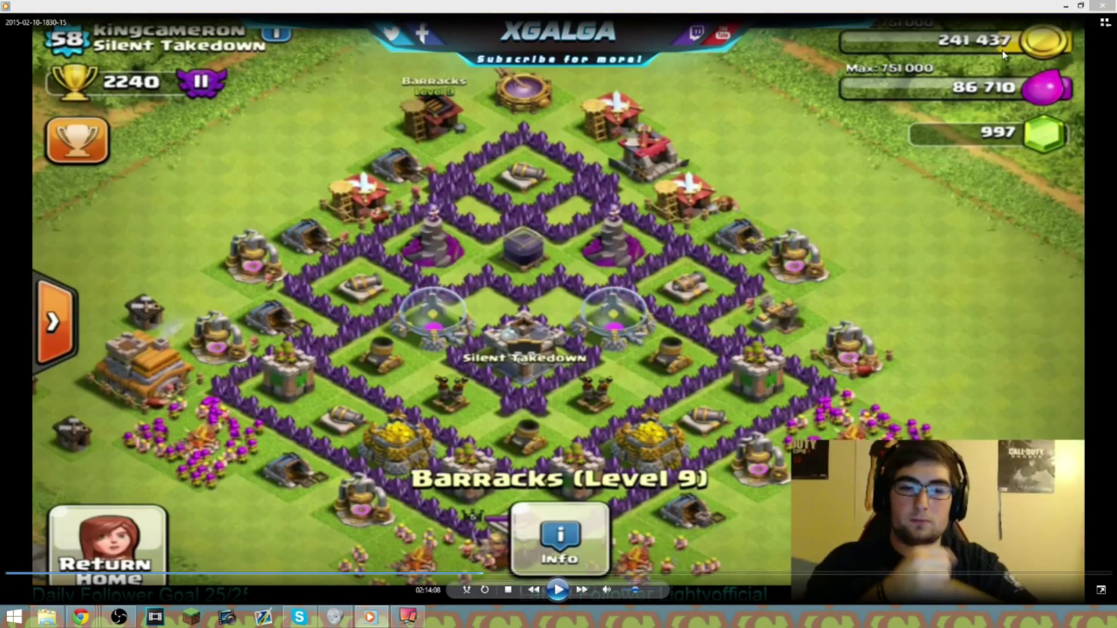
left_click(1065, 6)
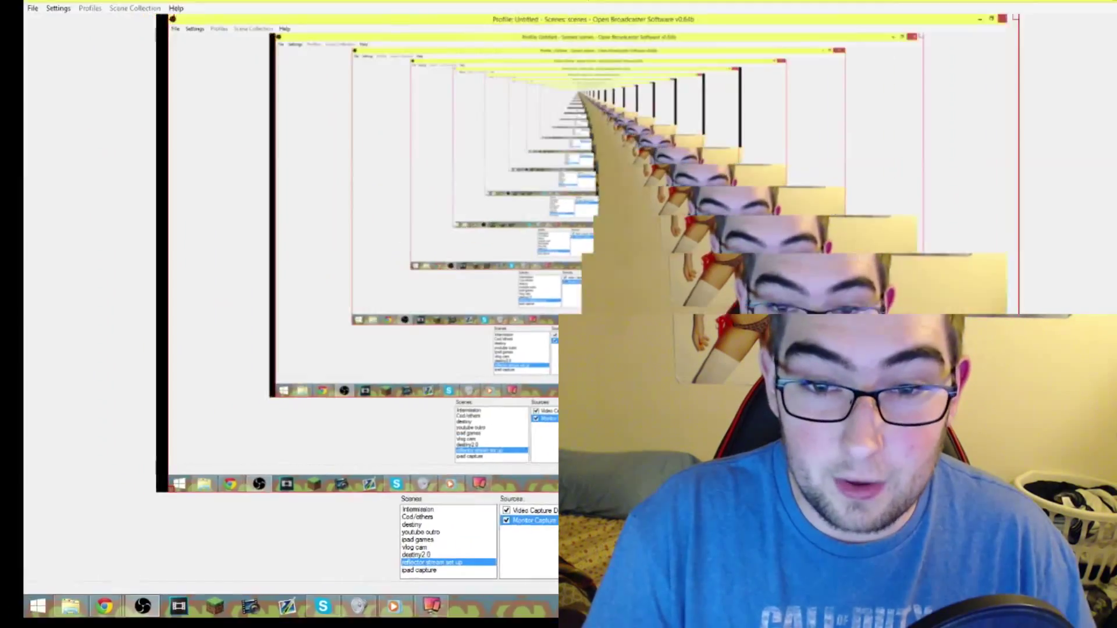
- Shift the Monitor Capture layer toward the top-left of the preview
left_click_drag(834, 356, 711, 386)
left_click_drag(549, 423, 21, 11)
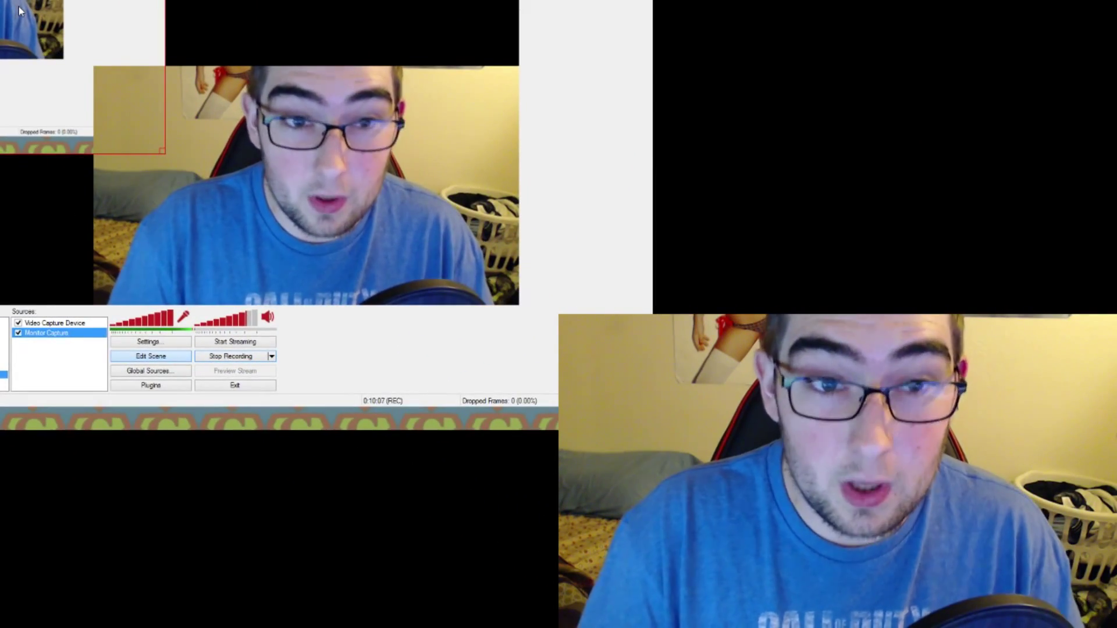